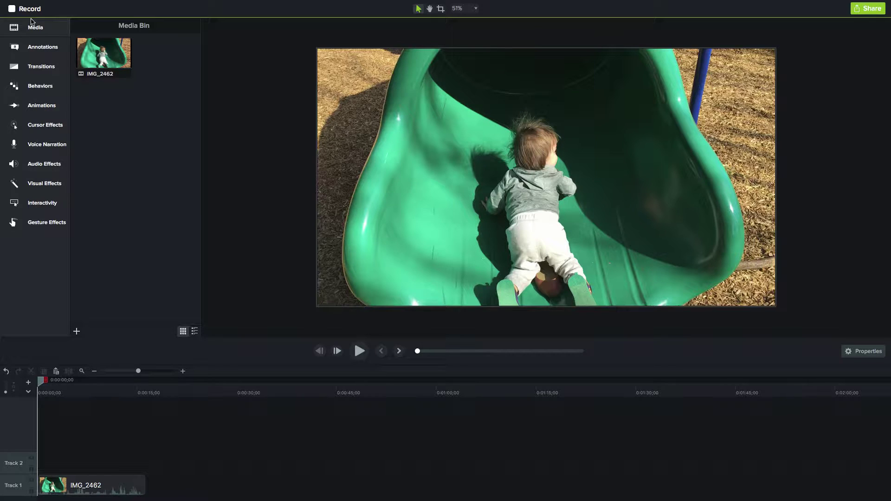
- Preview the slide clip, then move the playhead back to 0:00:10;00
left_click(361, 350)
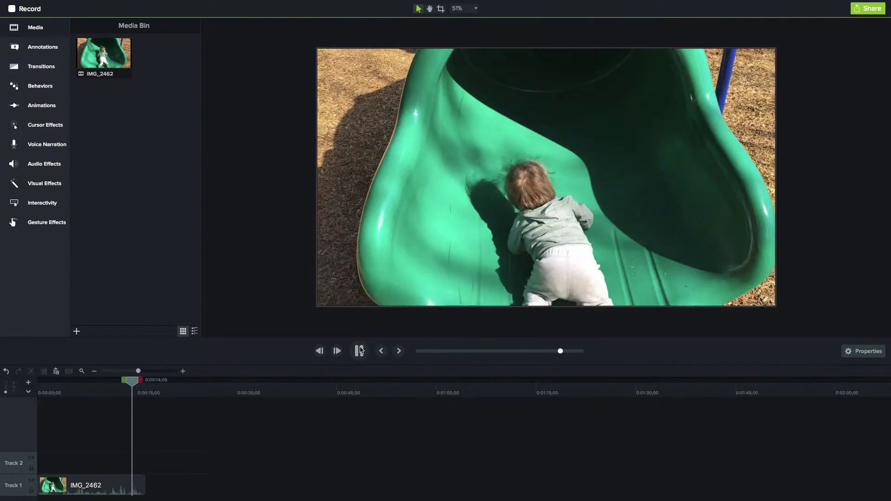
left_click(360, 351)
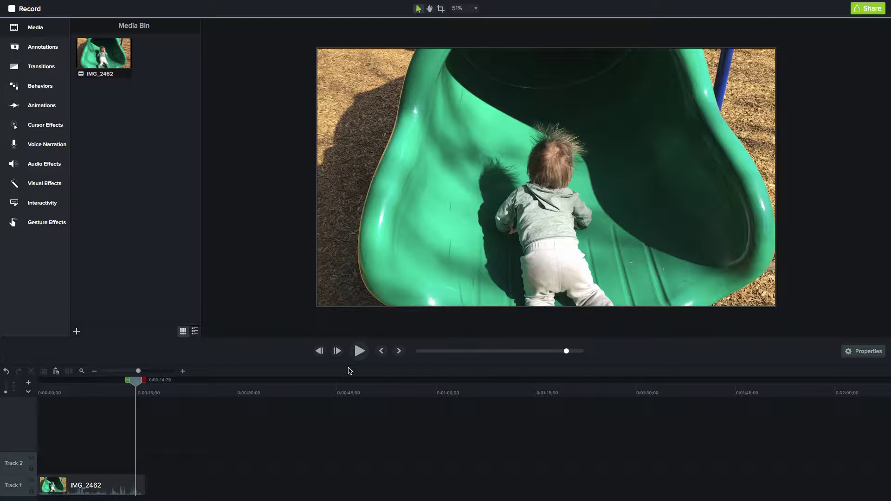
left_click(137, 383)
left_click_drag(137, 385, 90, 391)
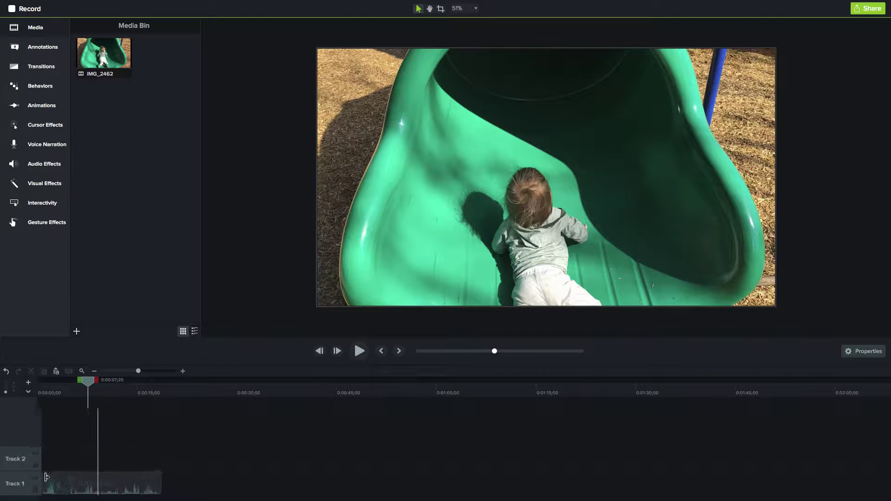
- Trim the clip's start to 0:00:07;20, preview it, and shorten it from the end
left_click_drag(45, 485, 80, 485)
left_click_drag(238, 453, 265, 454)
key("space")
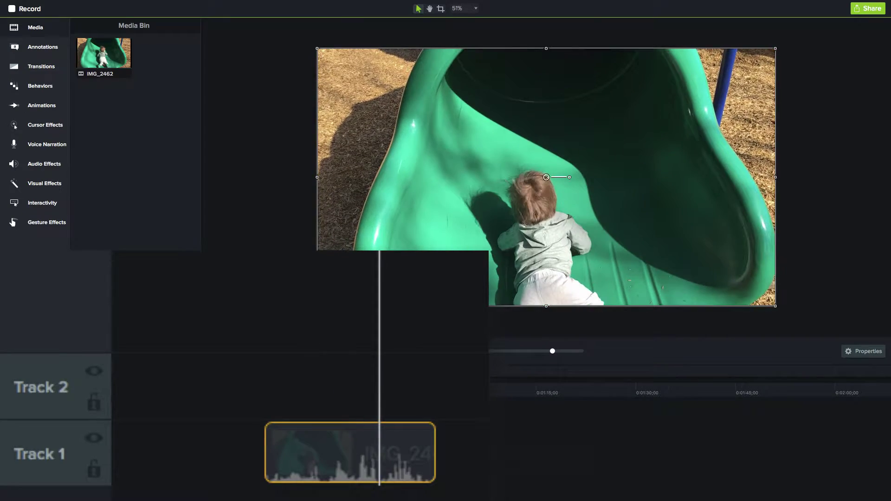
key("space")
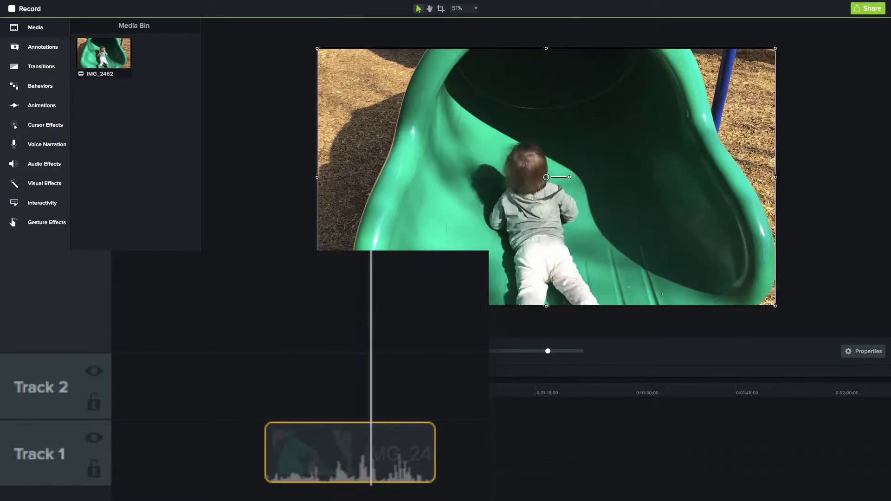
left_click_drag(419, 444, 130, 483)
- Separate the clip's audio from its video and remove the audio clip
right_click(112, 486)
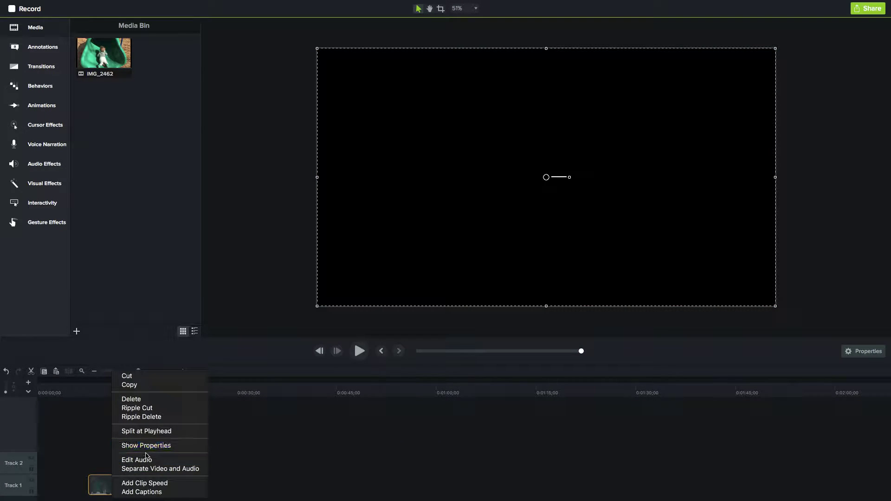
left_click(152, 469)
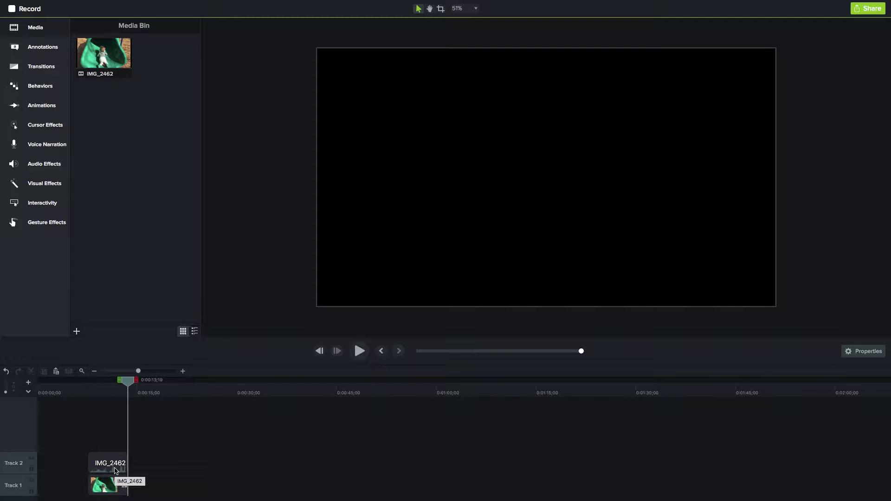
left_click_drag(116, 471, 115, 493)
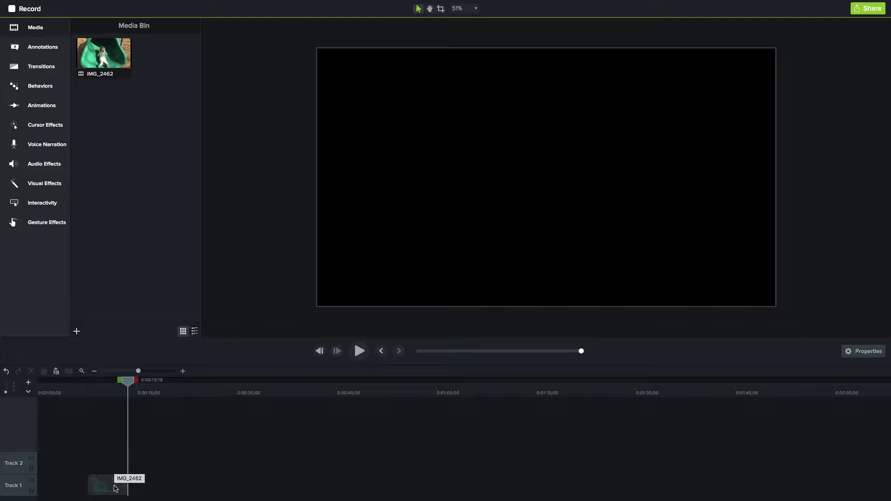
- Place the video at 0:00, trim it to 0:00:05;29 long, and play it back
left_click_drag(115, 488, 115, 489)
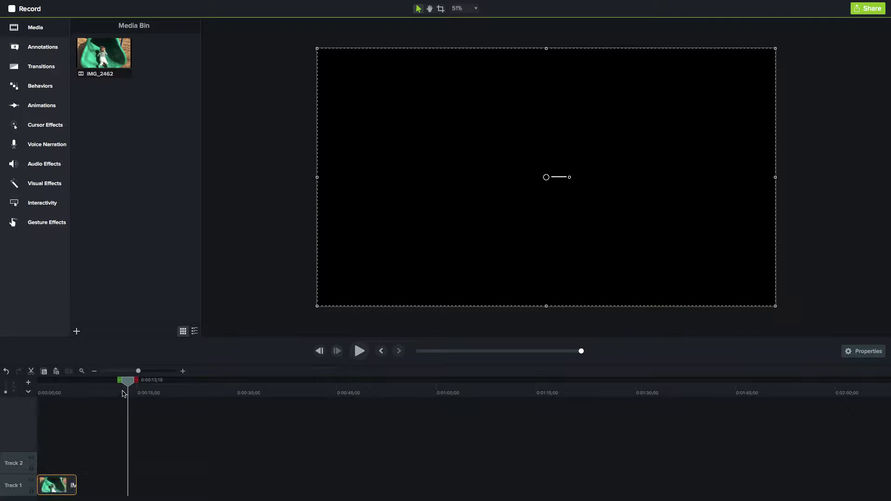
left_click_drag(124, 391, 28, 402)
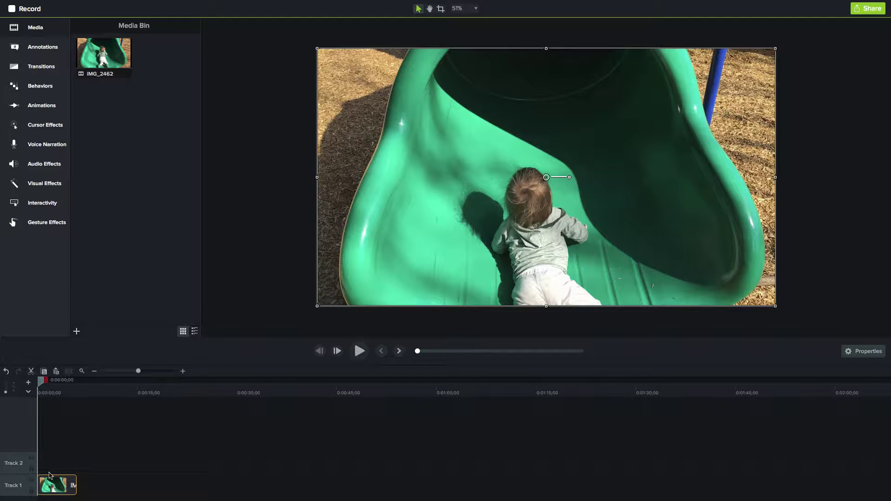
left_click_drag(75, 485, 75, 486)
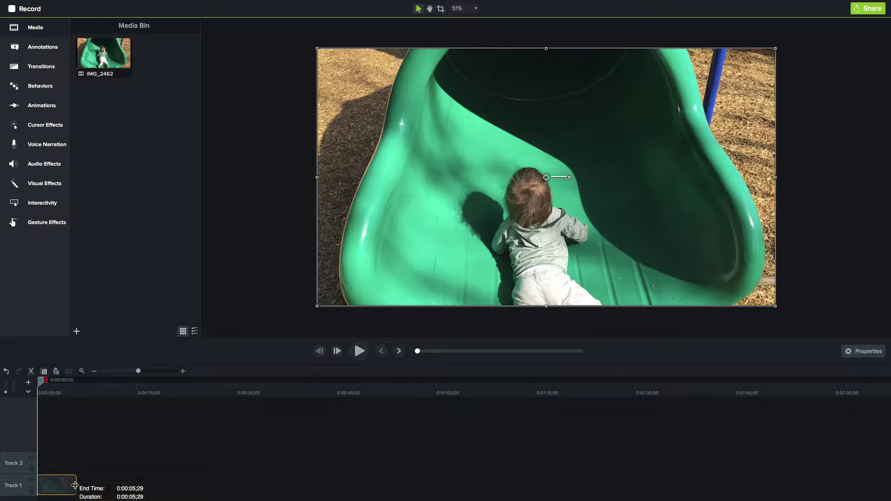
left_click(359, 352)
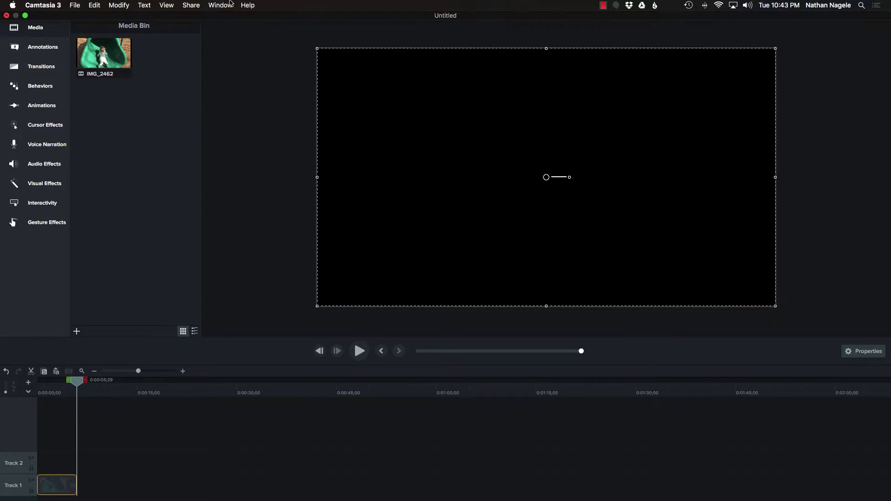
- Start a Share > Local File export with the format set to Animated GIF (.gif)
left_click(192, 7)
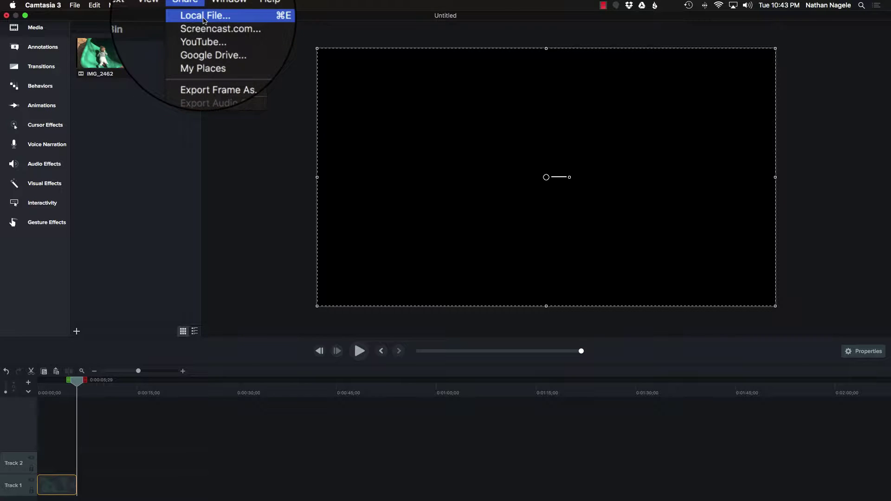
left_click(204, 16)
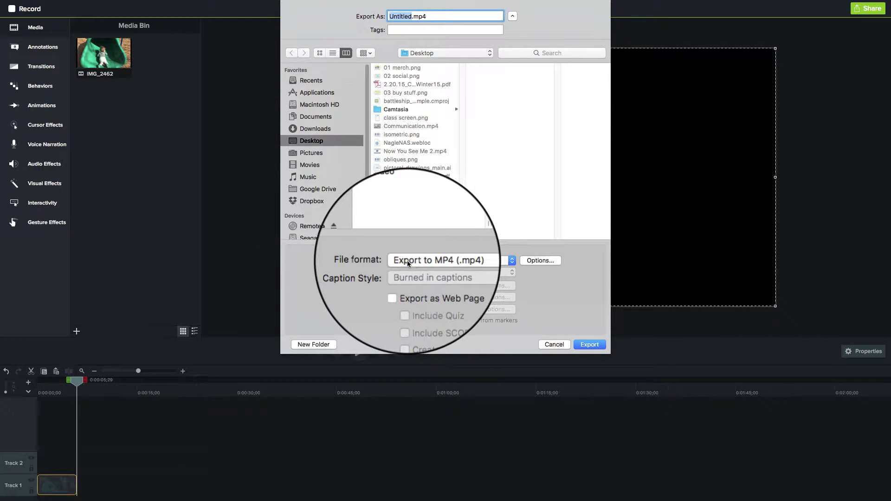
left_click(408, 261)
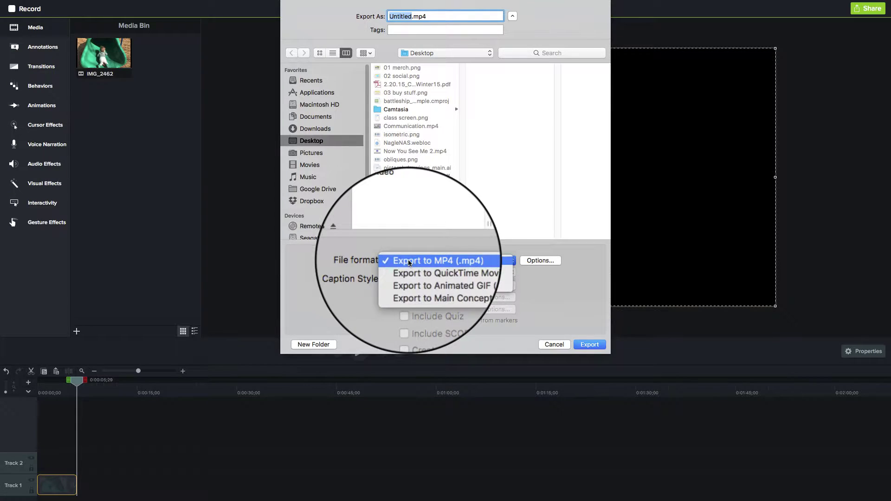
left_click(431, 278)
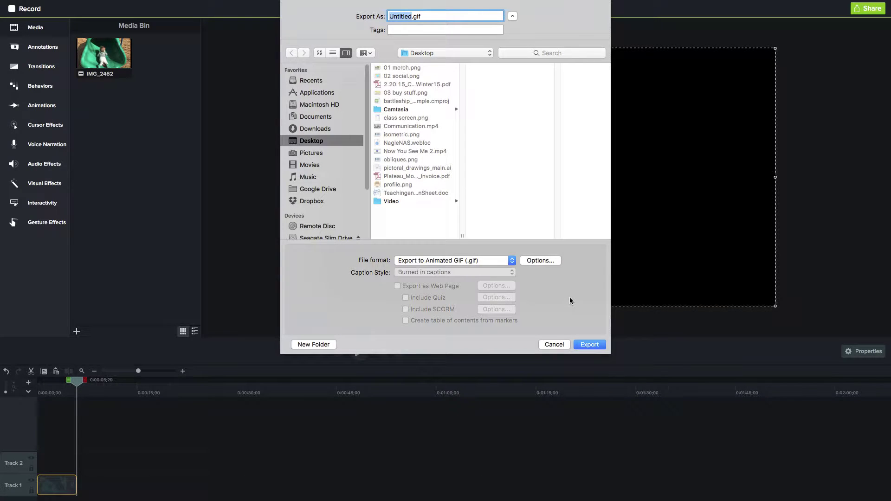
- Export Untitled.gif at 25% dimensions and 6 fps, then reveal it in Finder
left_click(540, 261)
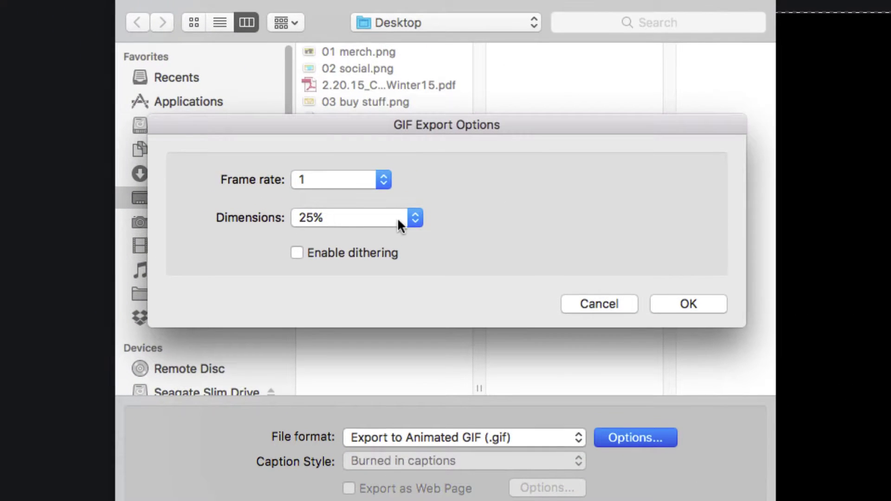
left_click(400, 214)
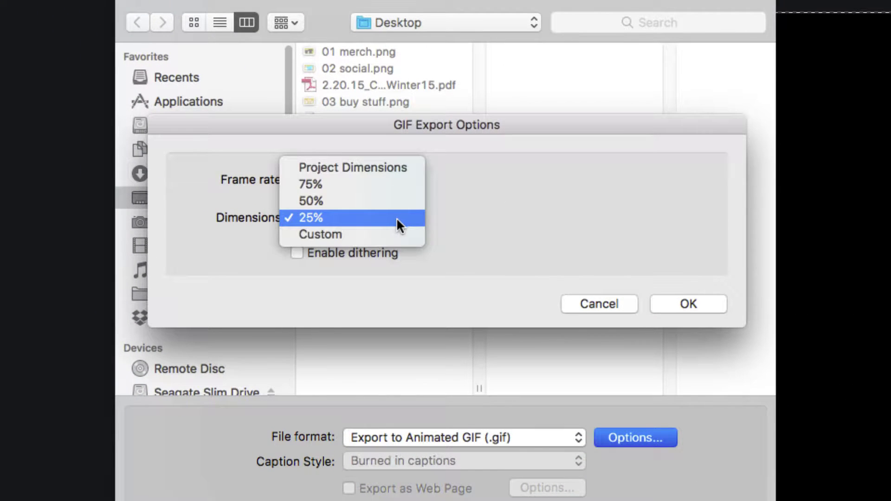
left_click(320, 216)
left_click(367, 178)
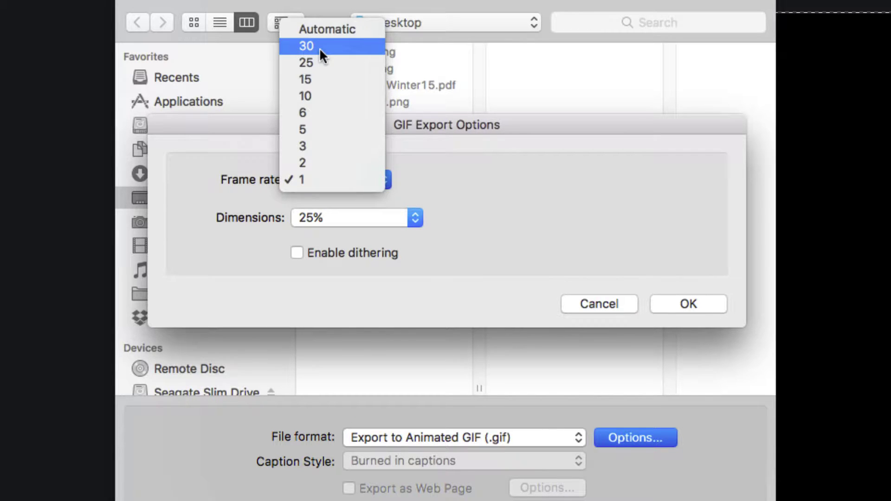
left_click(317, 112)
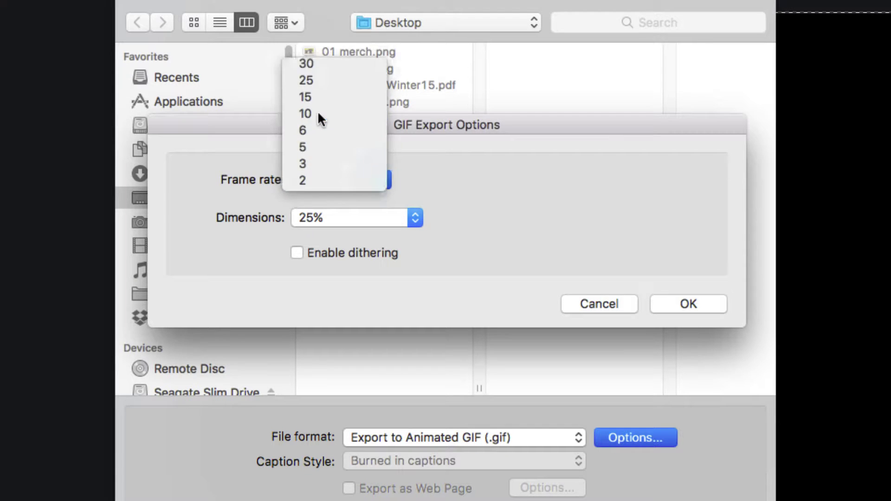
left_click(676, 304)
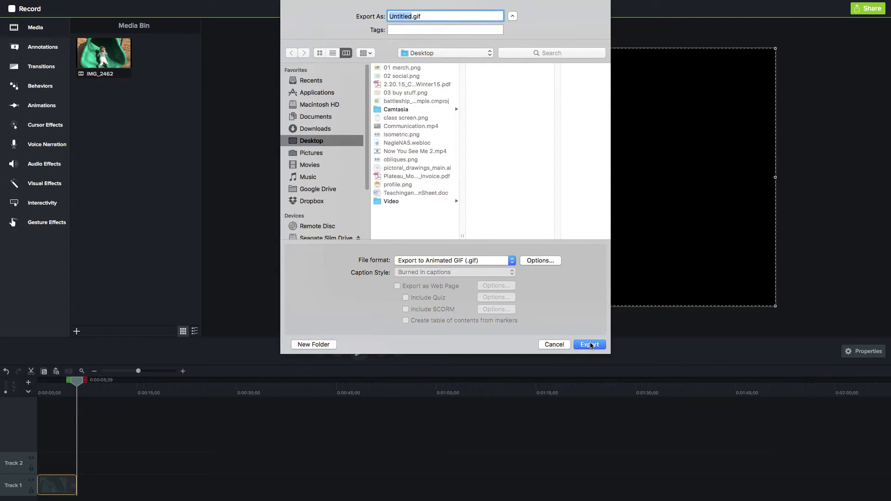
left_click(589, 345)
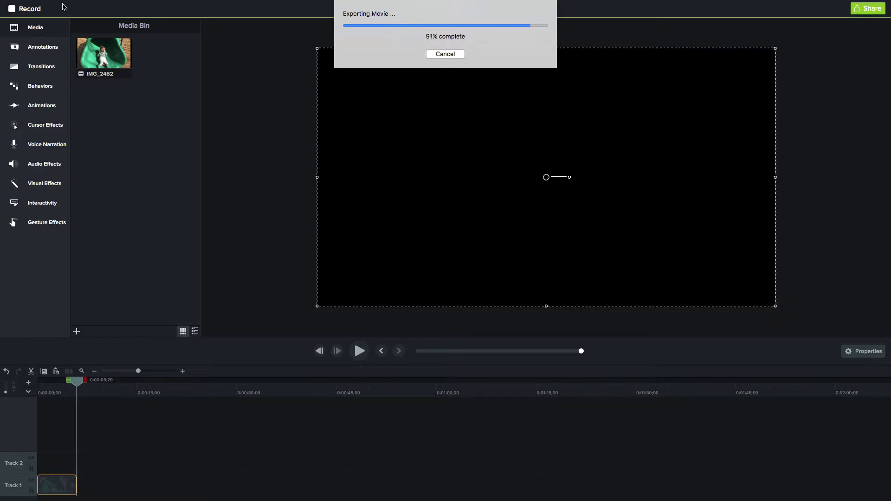
left_click(436, 78)
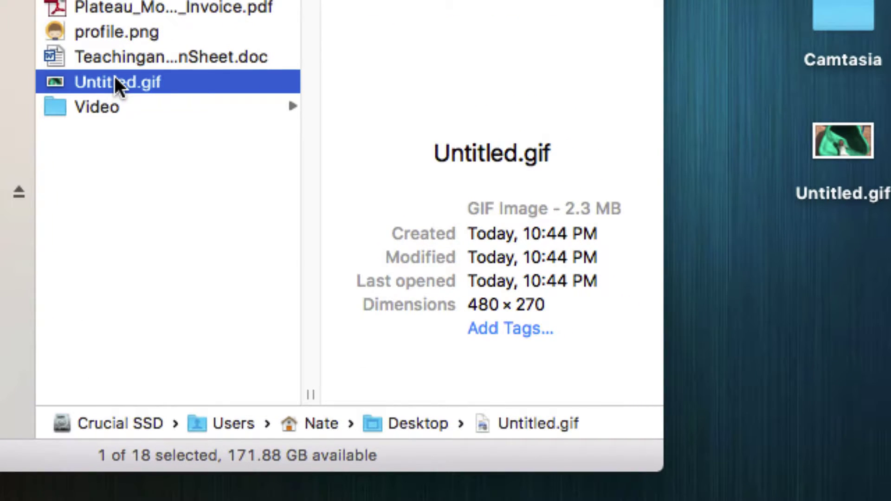
- Bring up Untitled.gif's context menu on the Desktop to open it with another app
right_click(115, 77)
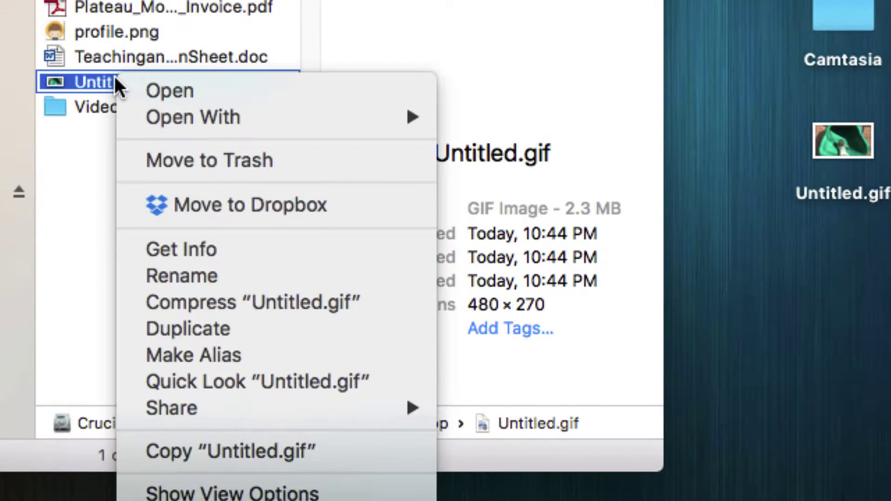
mouse_move(188, 117)
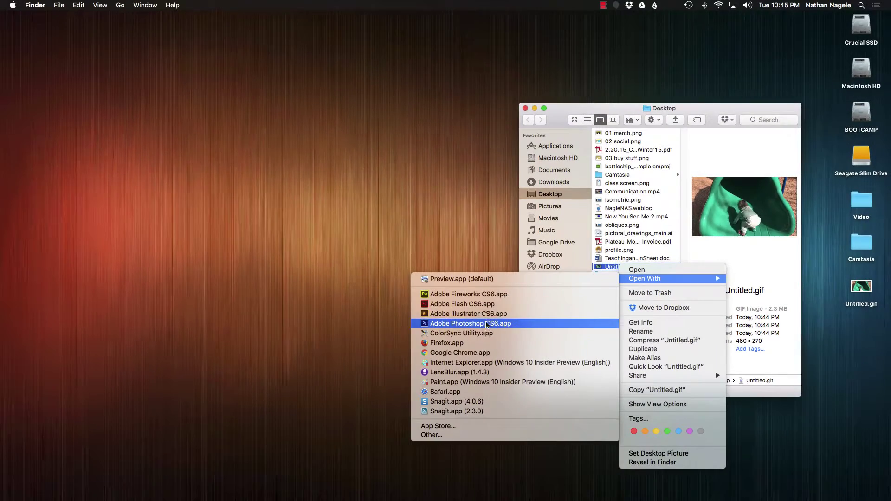
- Open Untitled.gif in Google Chrome to watch the 480×270 animation
left_click(506, 323)
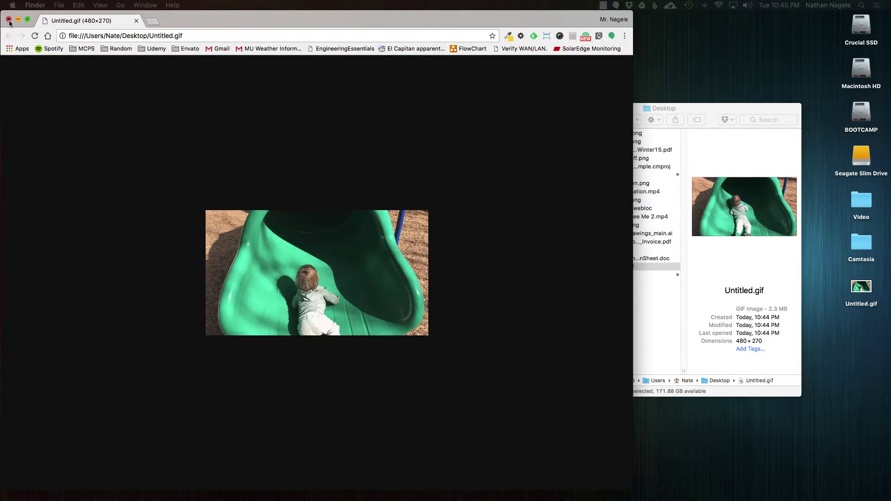
- Close Chrome, return to 0:00, and place a Basic text callout on the video with its text properties shown
key("super+w")
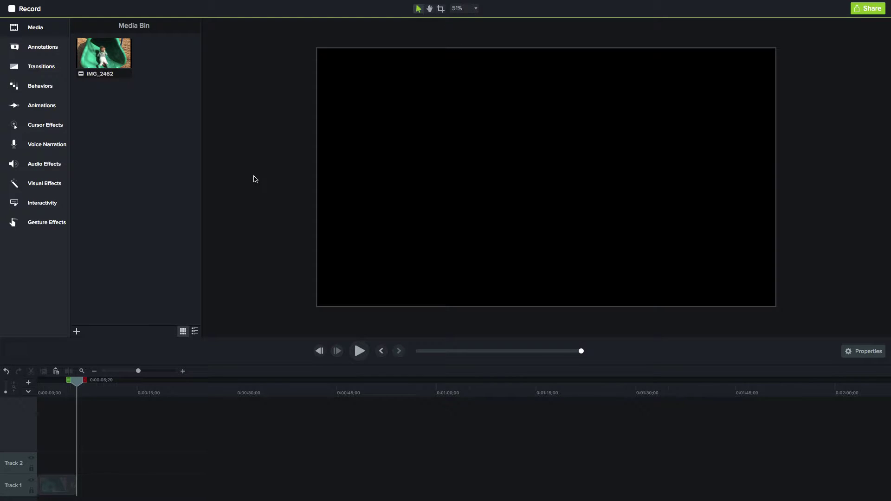
left_click_drag(77, 381, 33, 386)
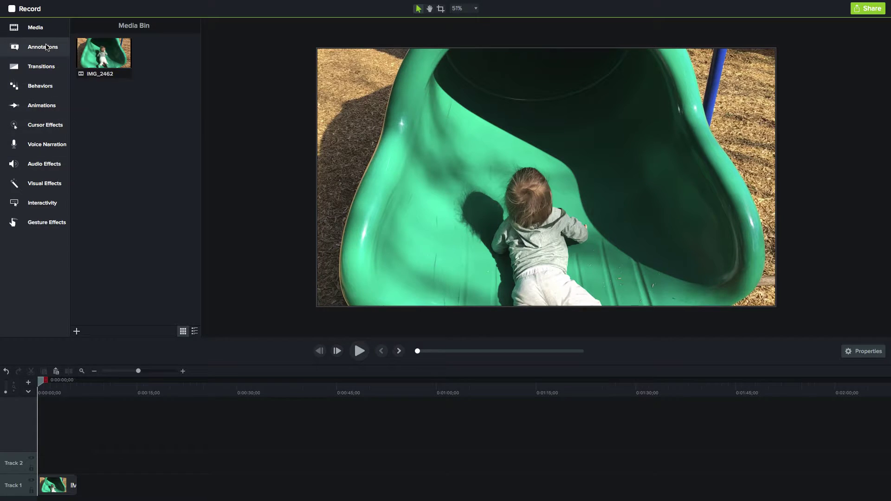
left_click(46, 47)
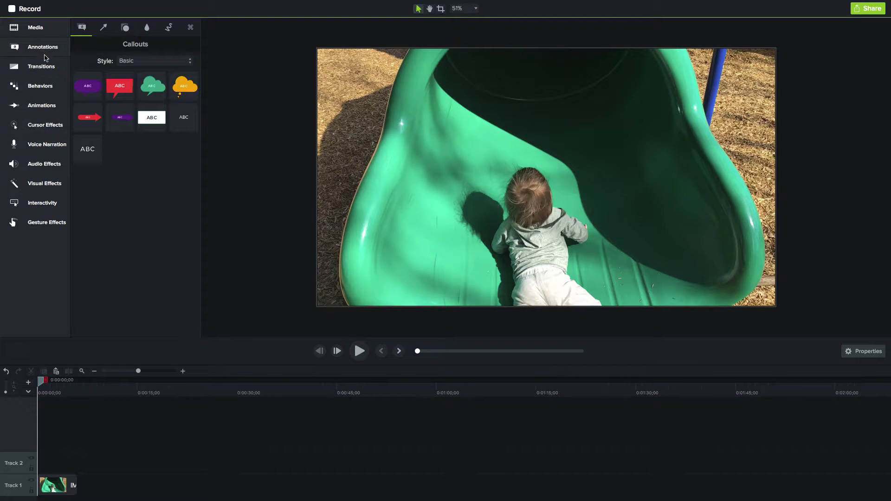
left_click(145, 63)
left_click(145, 62)
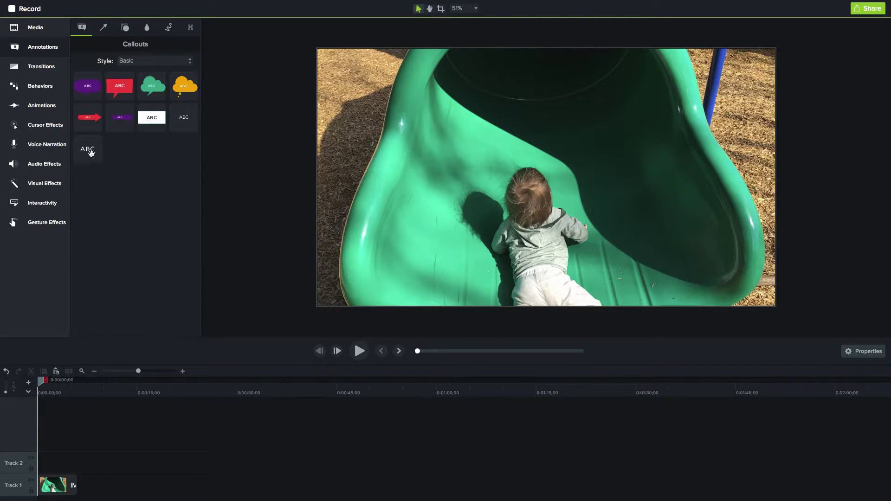
left_click_drag(91, 153, 478, 251)
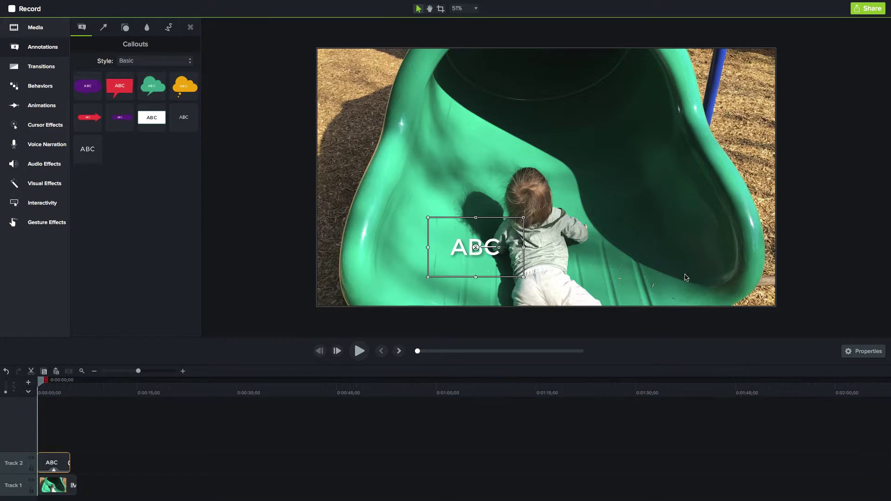
left_click(868, 352)
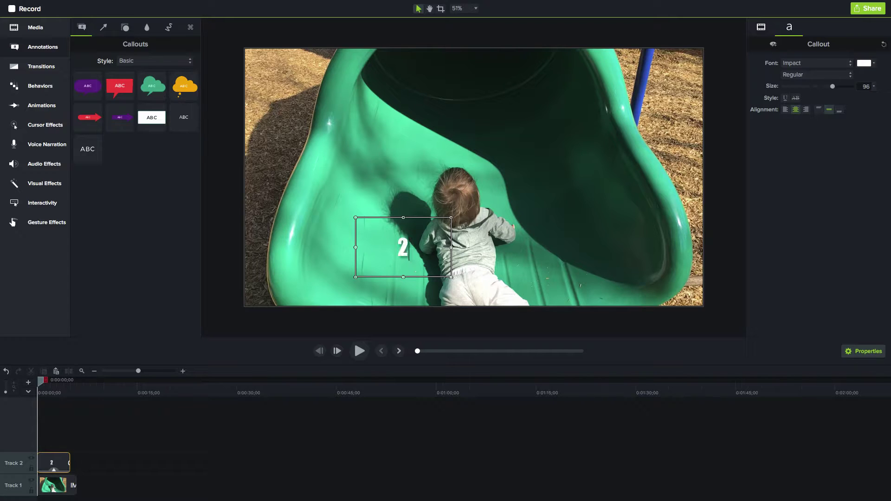
- Type '2017 SO FAR' in the callout, widen it to one line, and move it to the top
type("017")
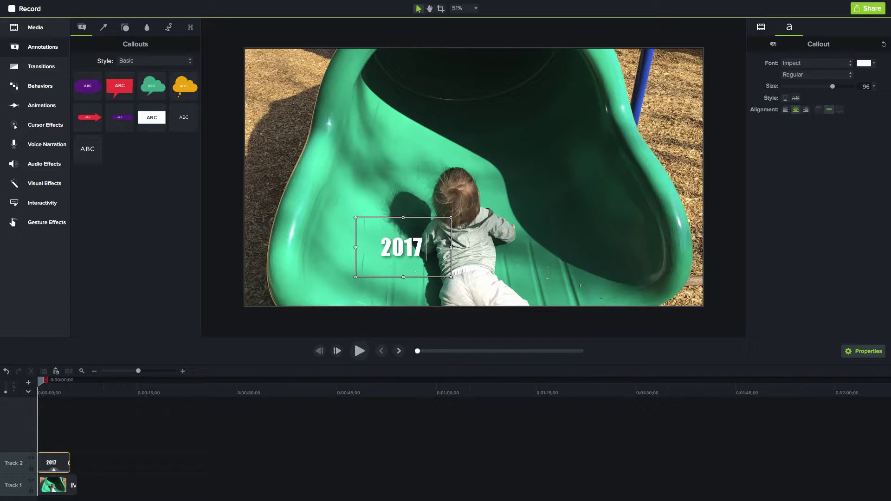
type(" So")
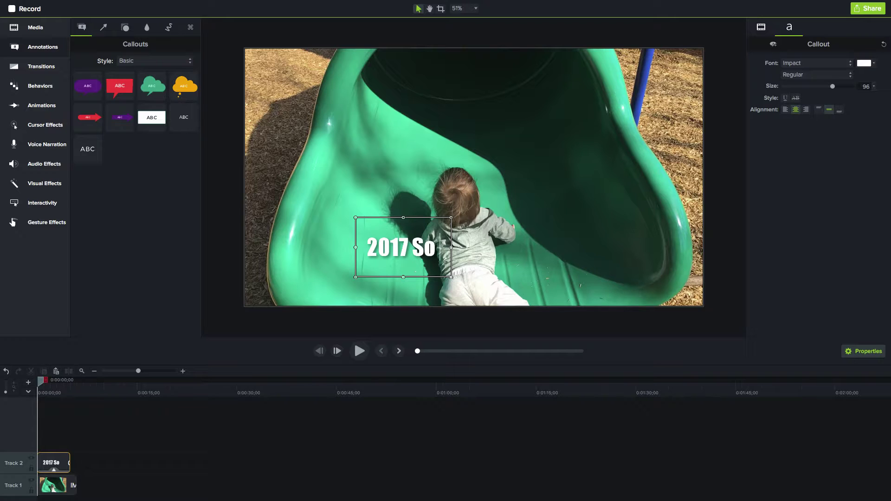
key("BackSpace")
type("O FAR")
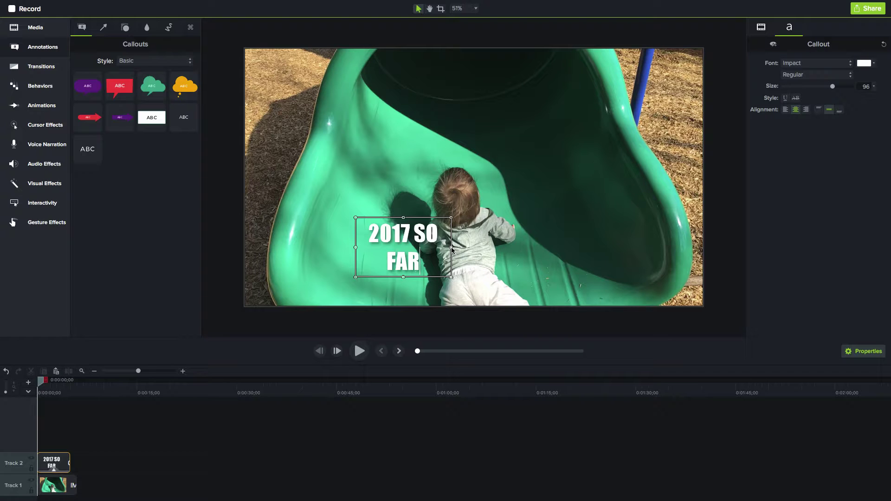
left_click_drag(452, 250, 487, 249)
left_click_drag(423, 251, 475, 79)
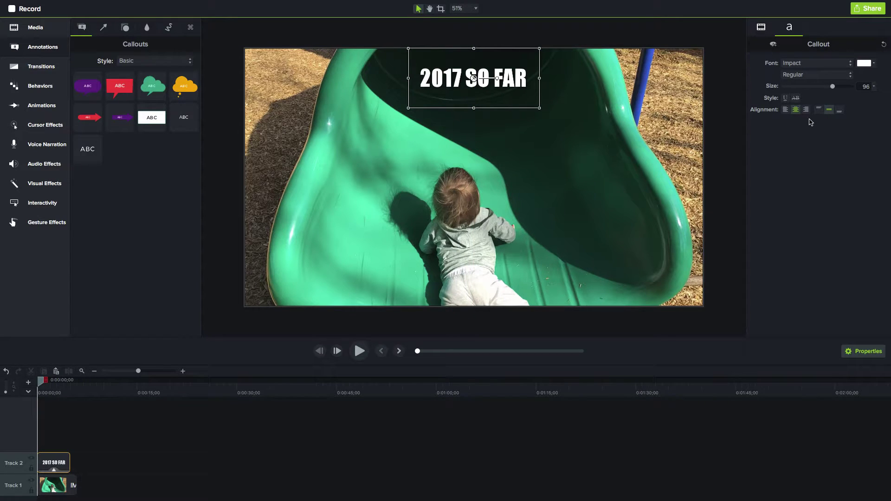
- Set the title's text size to 256 and centre it horizontally on the video
left_click_drag(835, 90, 866, 88)
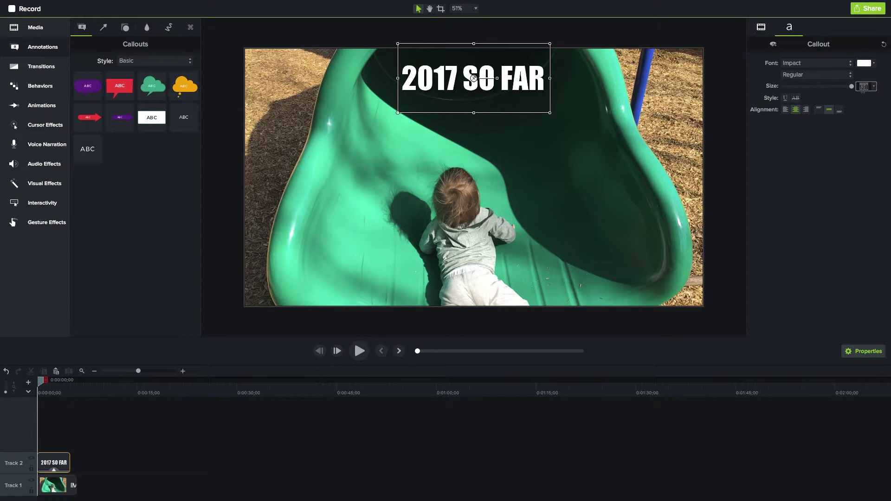
type("256")
key("Return")
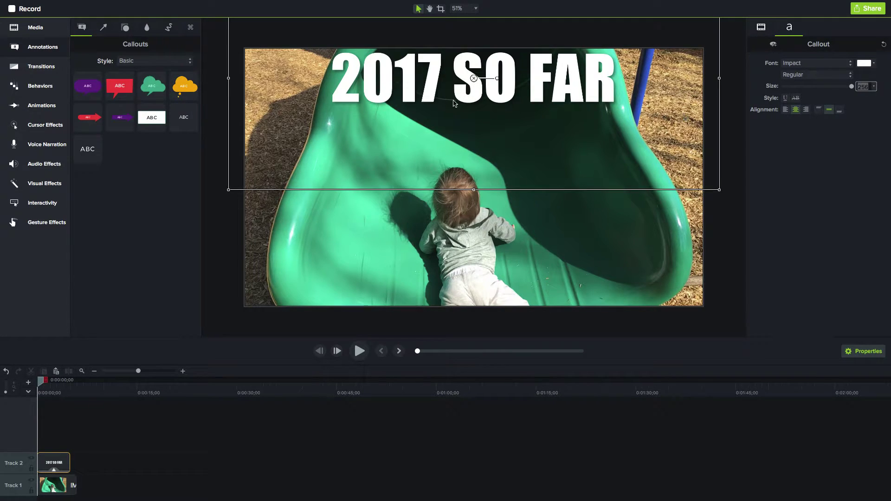
left_click_drag(474, 78, 474, 81)
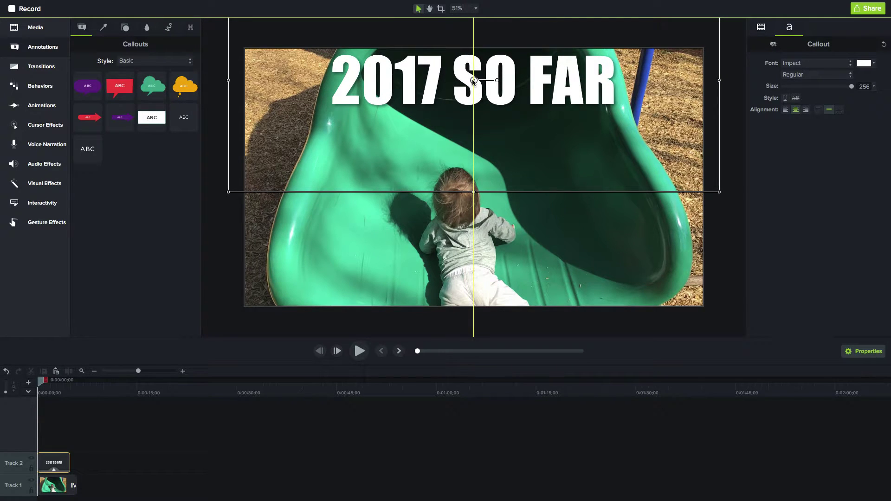
- Re-export the titled clip as Untitled.gif to the Desktop, replacing the old file
left_click(233, 309)
mouse_move(304, 3)
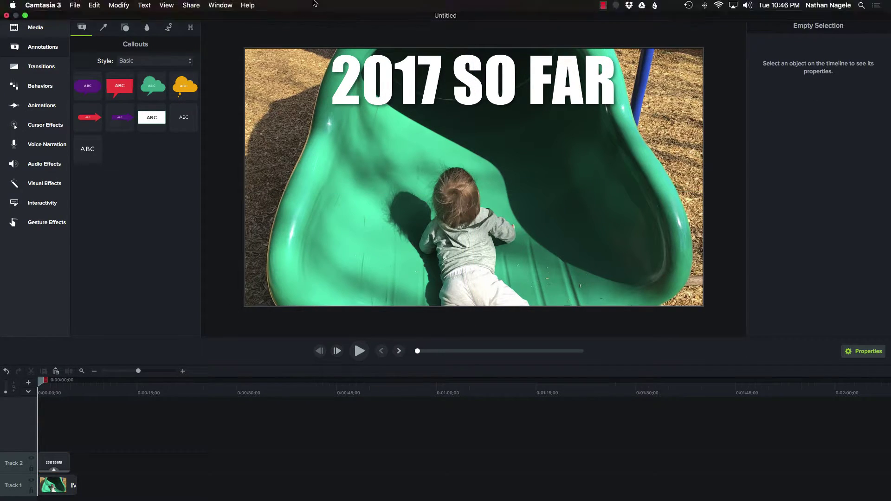
left_click(187, 5)
left_click(197, 15)
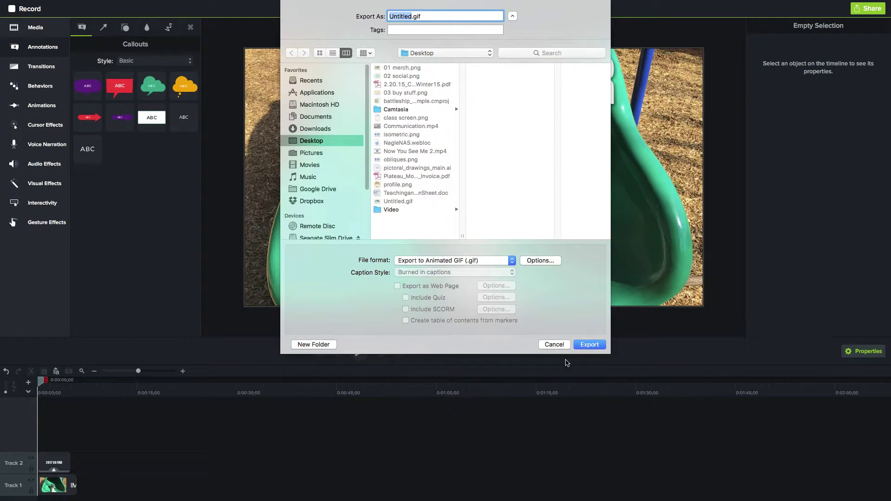
left_click(591, 347)
left_click(507, 57)
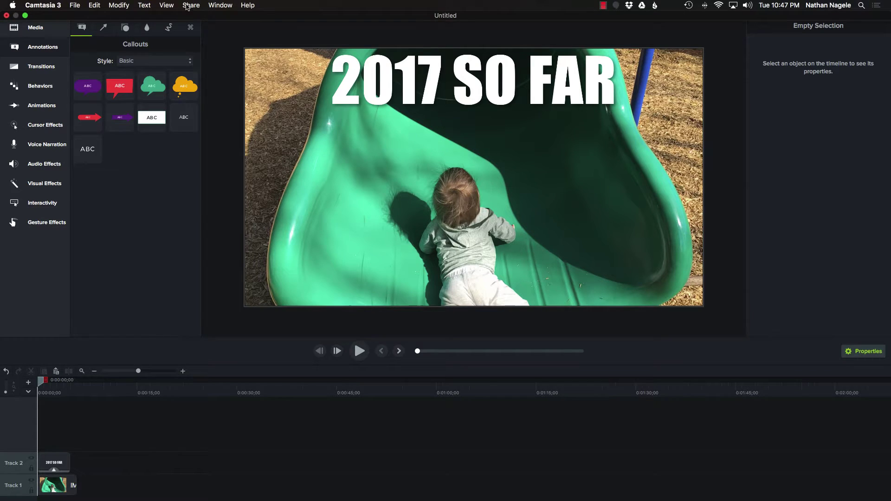
- Set up a new GIF export at 30 fps, declining to overwrite Untitled.gif
left_click(188, 6)
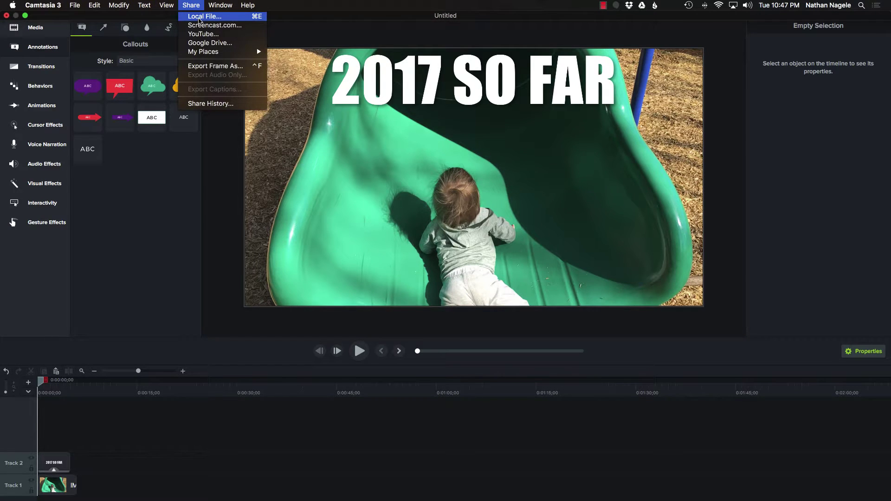
left_click(199, 17)
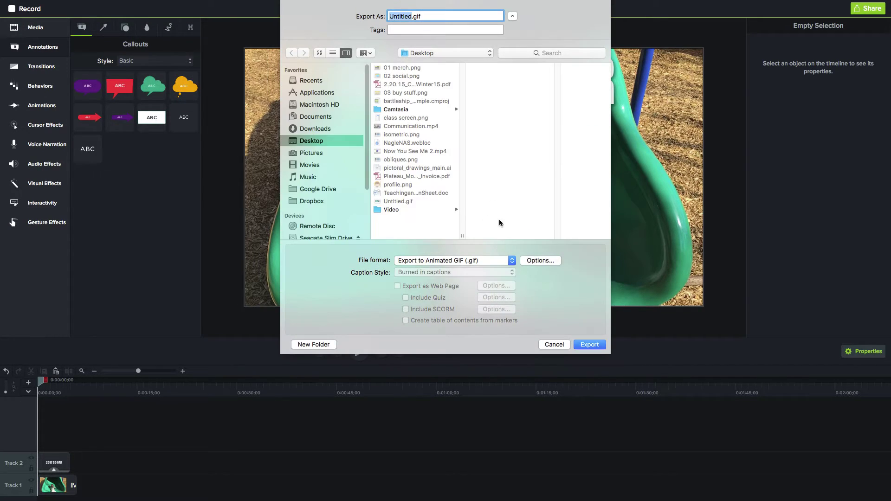
left_click(540, 261)
left_click(382, 135)
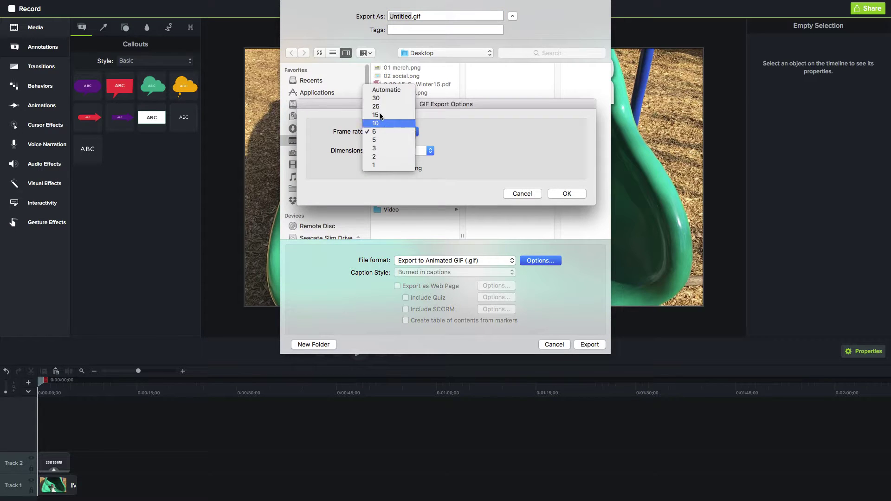
left_click(382, 99)
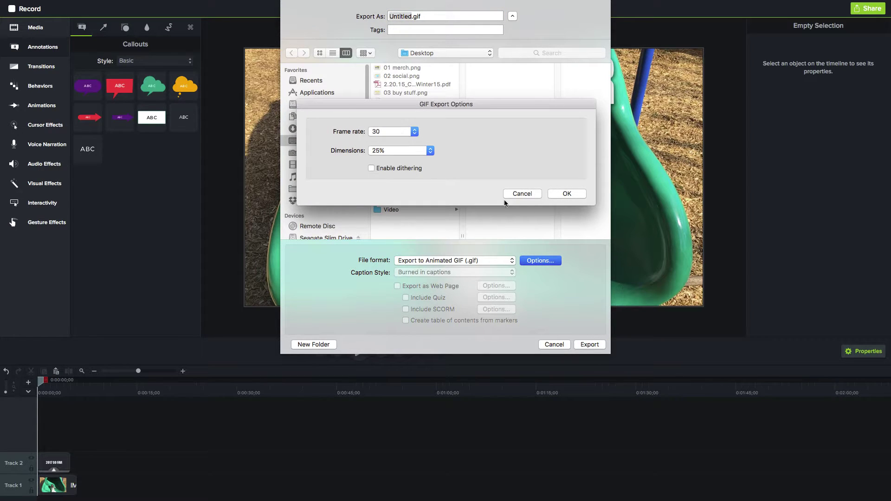
left_click(563, 197)
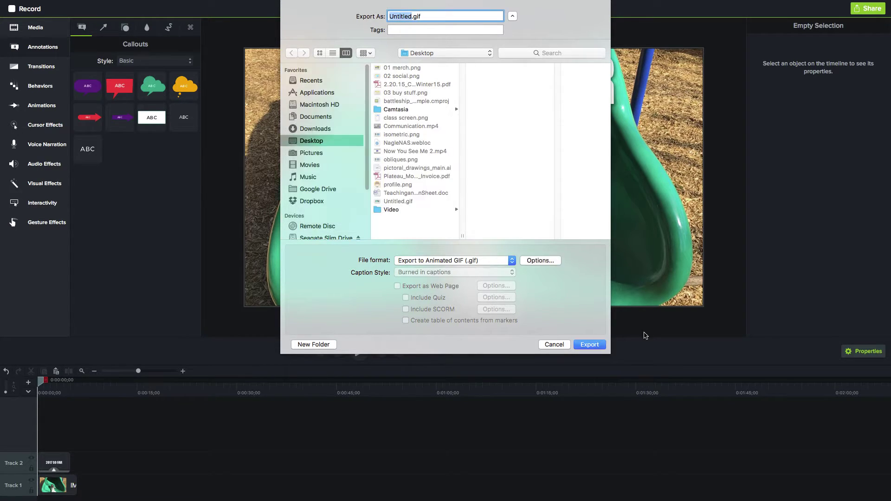
left_click(603, 348)
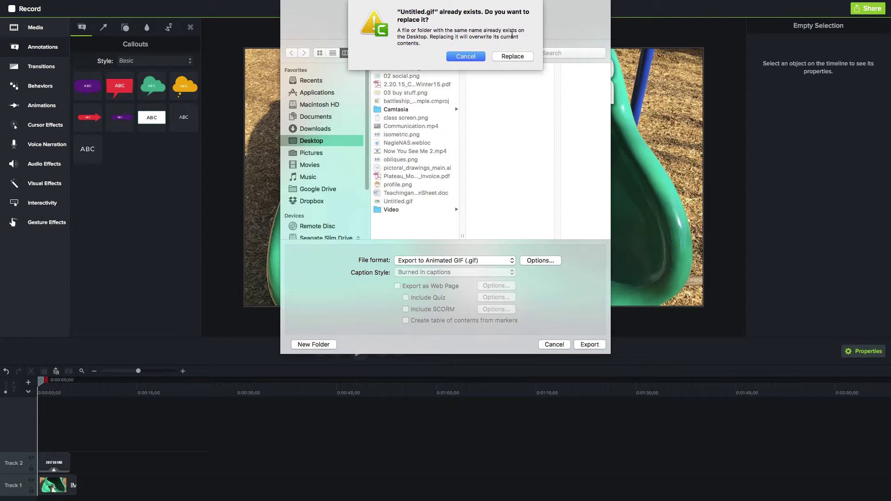
left_click(466, 56)
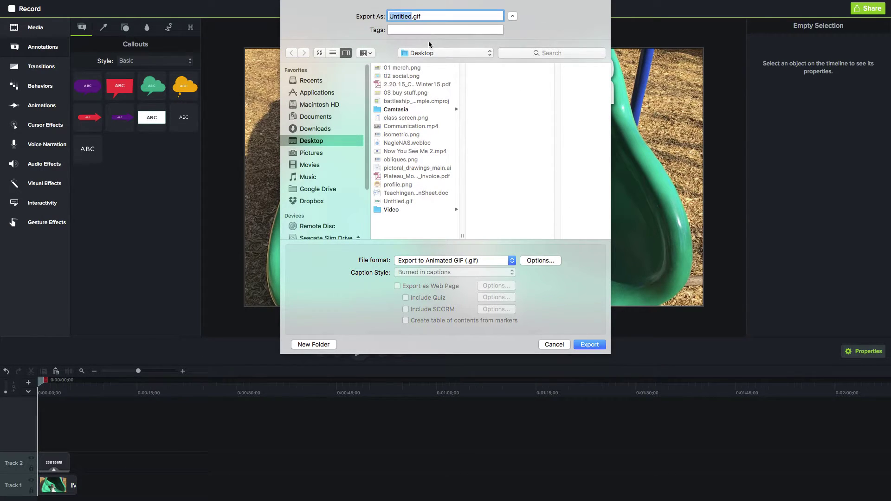
- Export the 30 fps Untitled2.gif and compare its 12 MB size against the 2.3 MB Untitled.gif in Finder
left_click(596, 348)
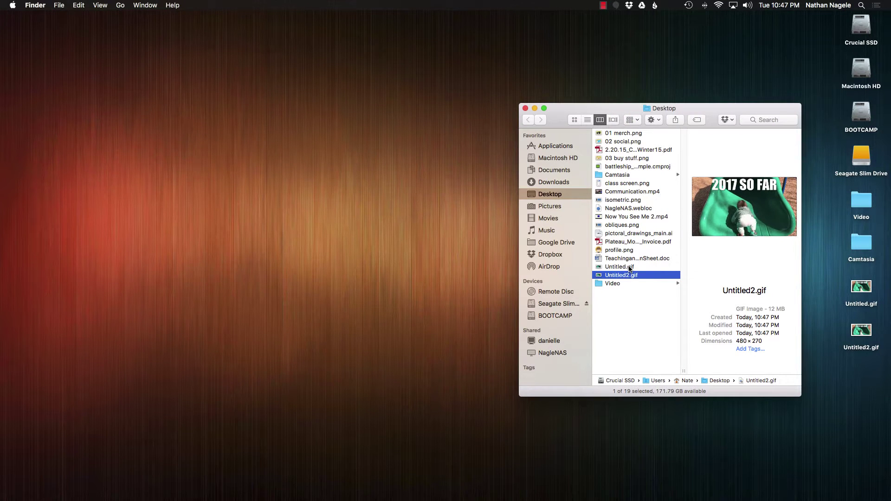
left_click(630, 267)
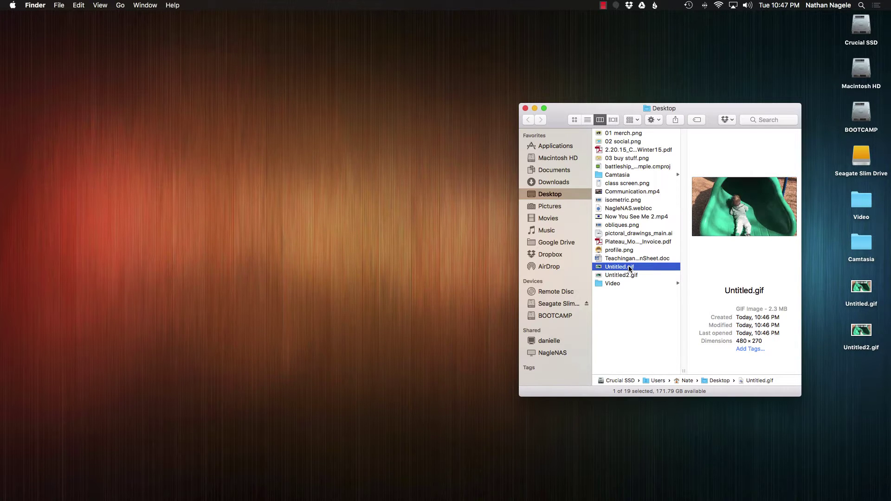
key("Down")
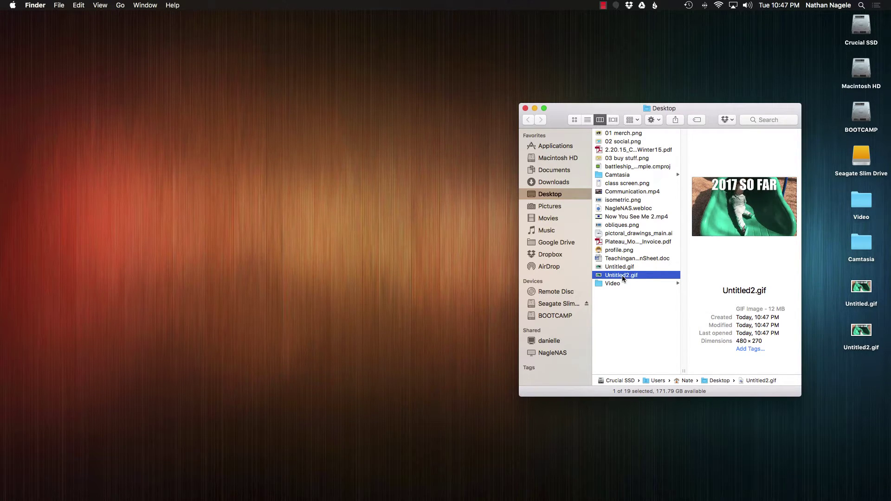
- Open Untitled2.gif in Google Chrome to play it beside Untitled.gif
right_click(623, 276)
mouse_move(650, 289)
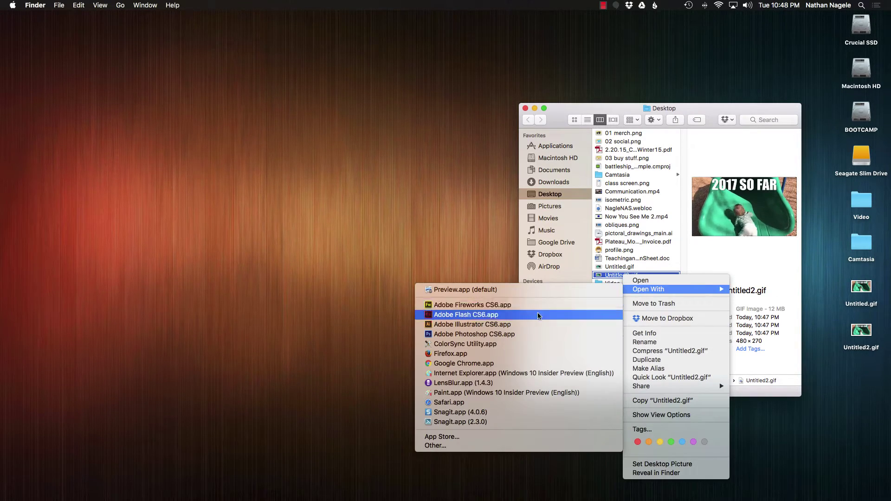
left_click(464, 363)
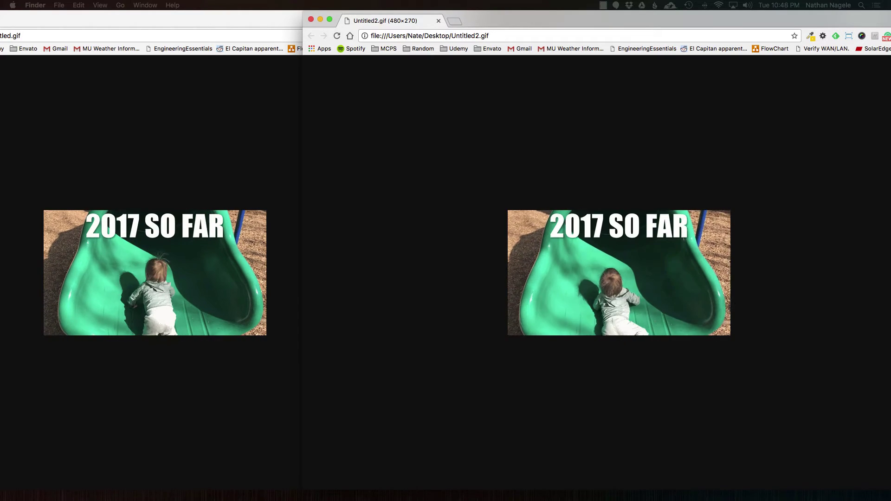